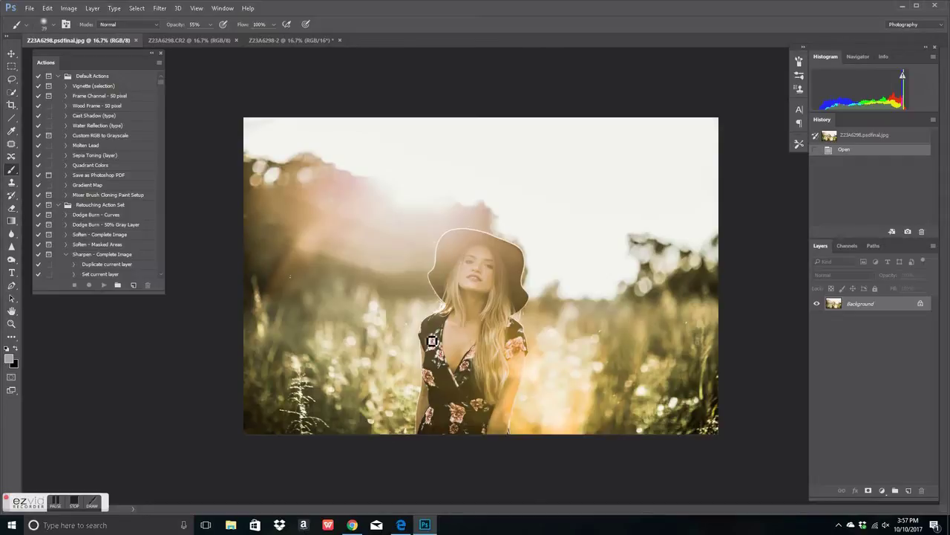
- Compare the unedited Z23A6298.CR2 photo with the finished psdfinal.jpg, ending on the CR2 original
click(190, 42)
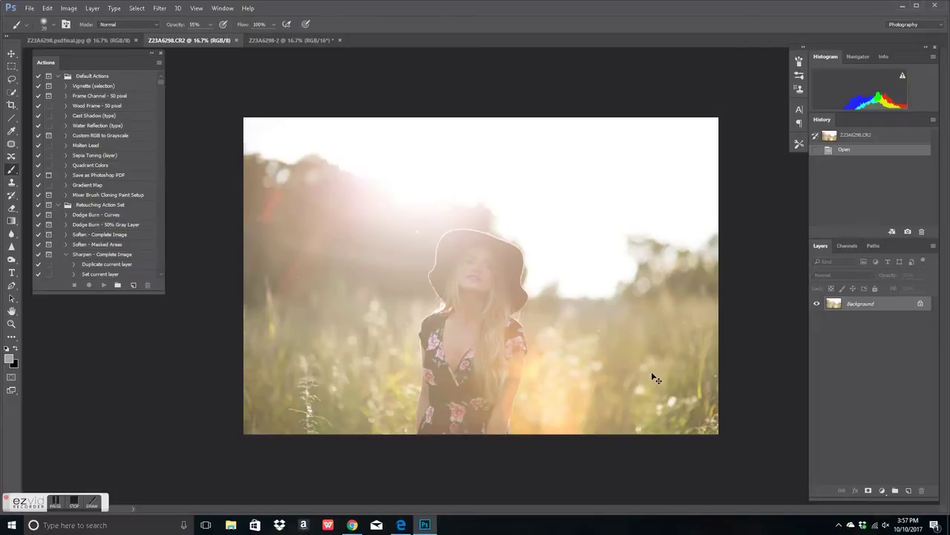
key(ctrl+plus)
key(ctrl+minus)
key(ctrl+plus)
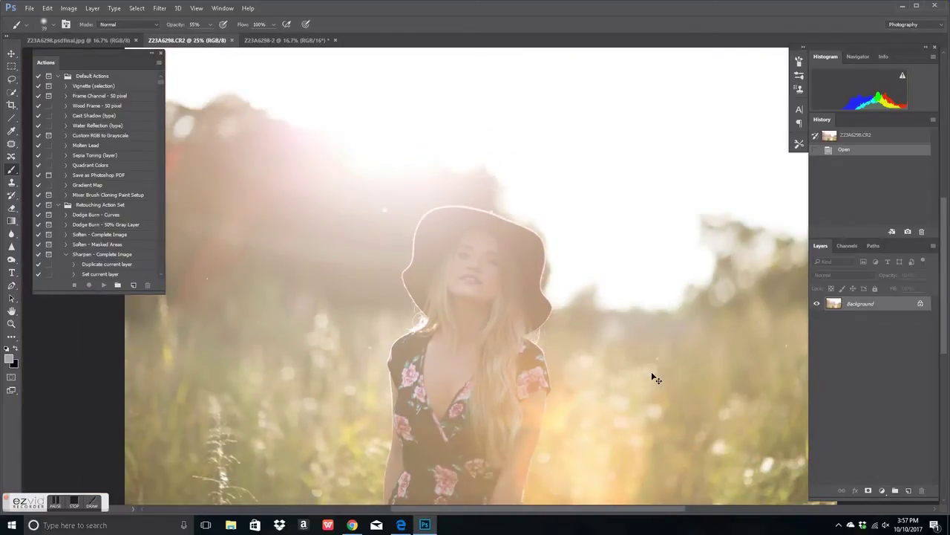
key(ctrl+minus)
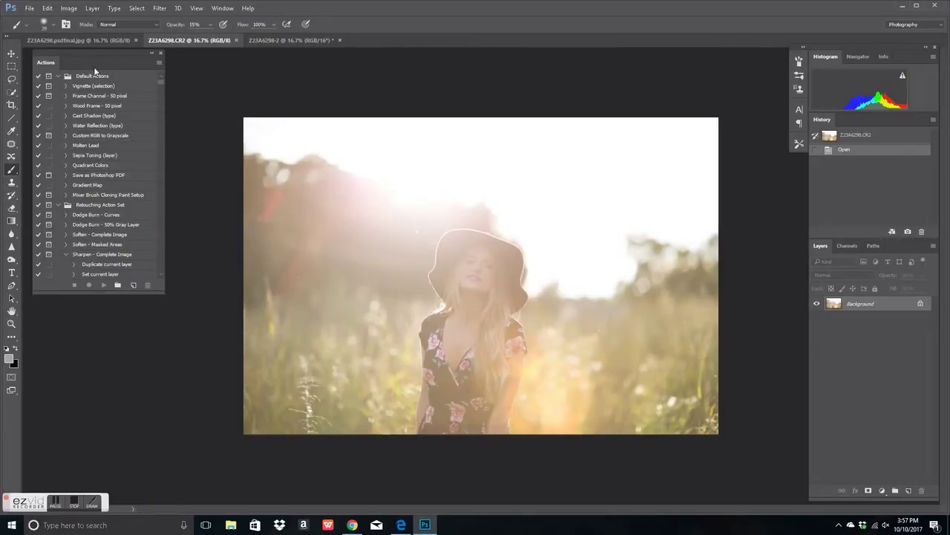
click(87, 40)
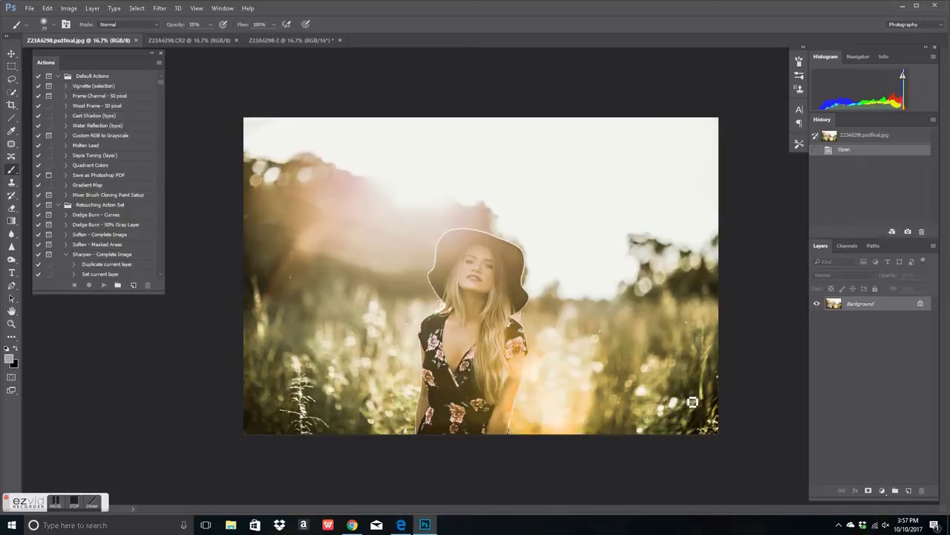
click(189, 40)
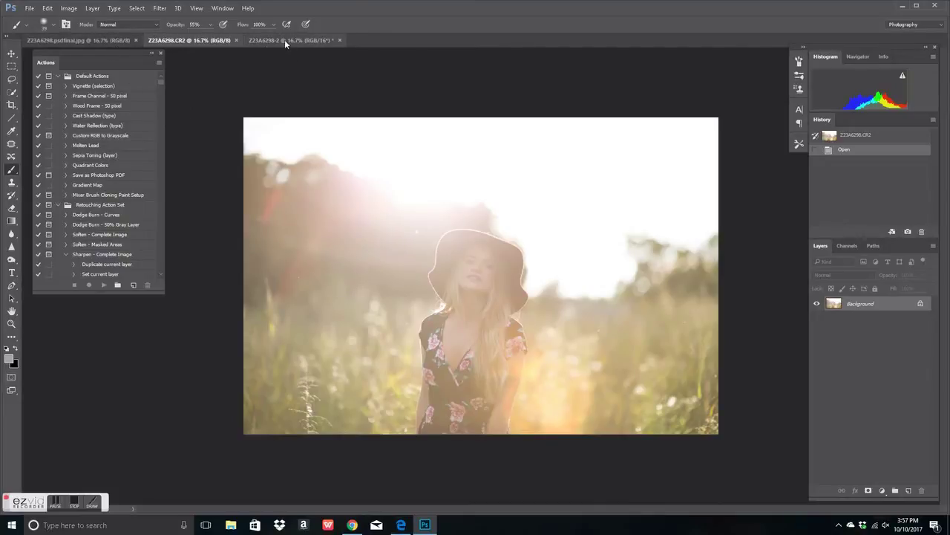
- Switch to the Z23A6298-2 document and inspect the woman in the hat, then fit the view
click(311, 40)
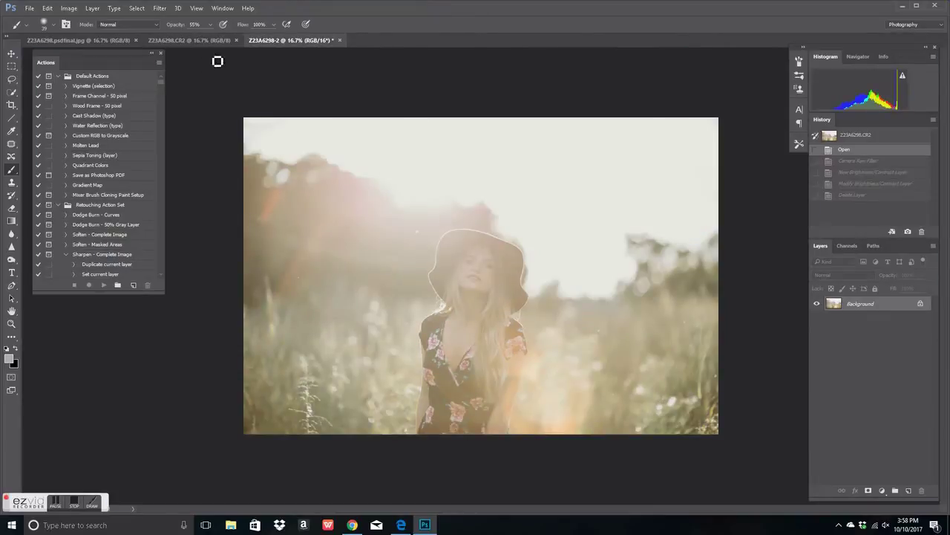
click(270, 44)
click(311, 40)
key(ctrl+plus)
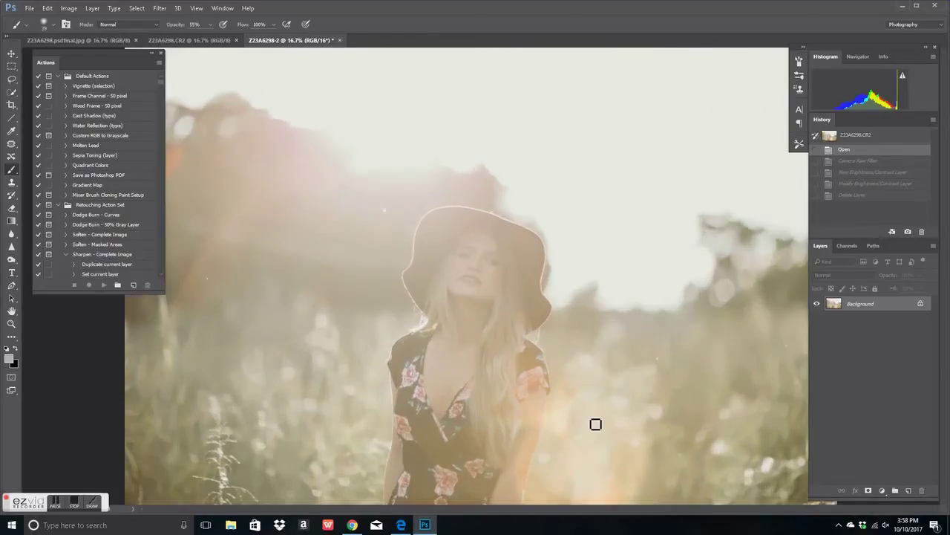
key(ctrl+minus)
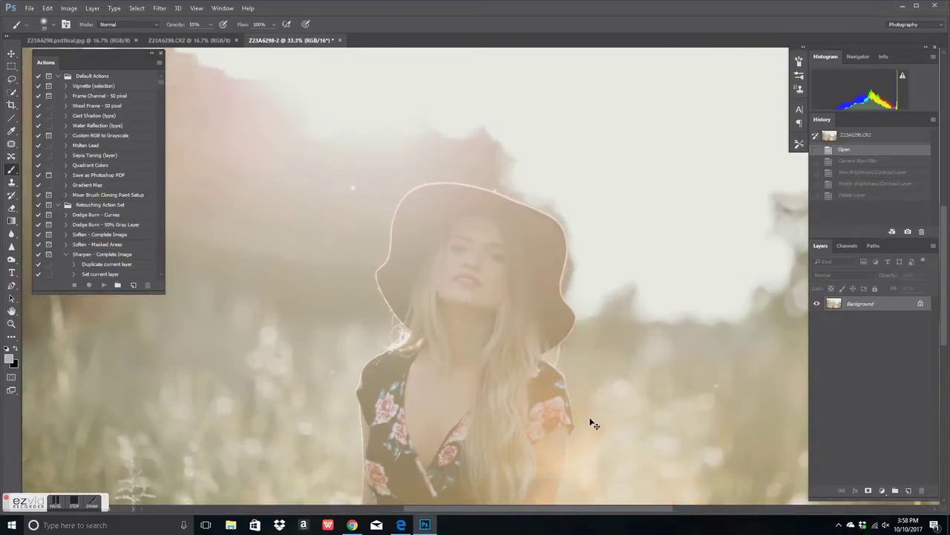
key(ctrl+minus)
key(ctrl+minus)
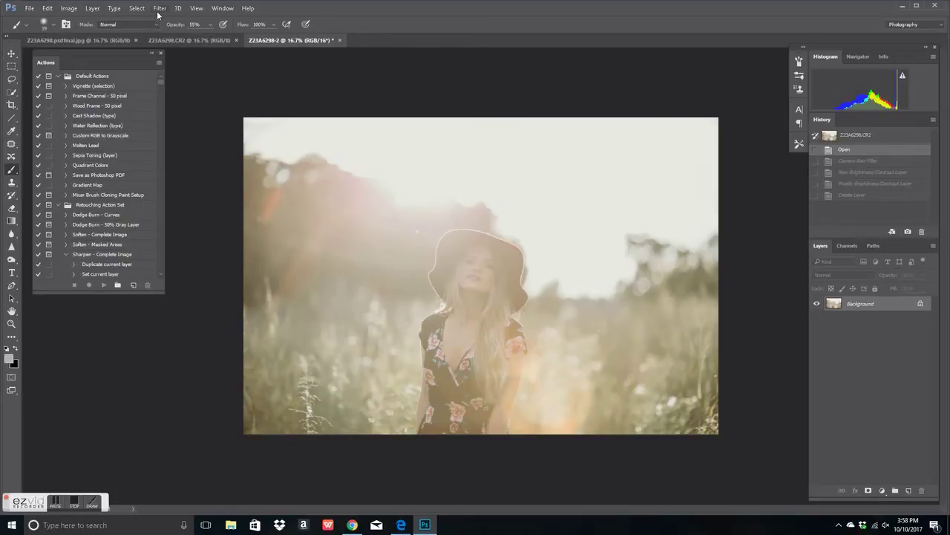
- Run Filter > Camera Raw Filter on the Z23A6298-2 photo
click(159, 8)
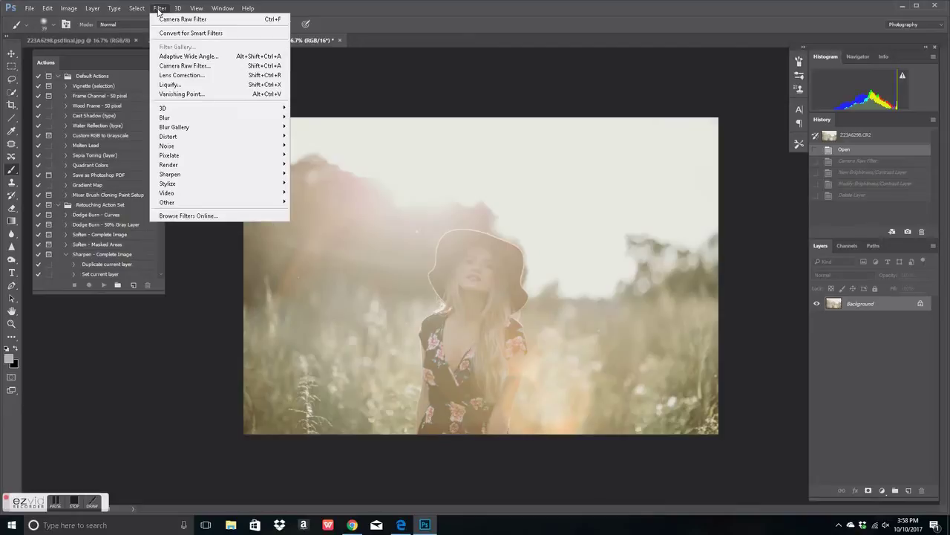
click(186, 65)
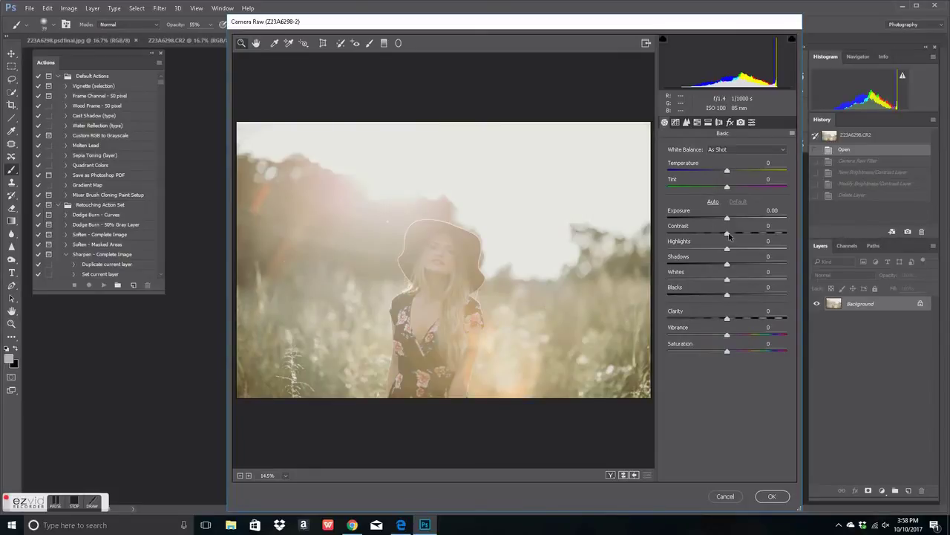
- In the Basic panel, set Contrast +88, Highlights -2, Blacks about -48 and Shadows -54
drag(727, 235, 761, 238)
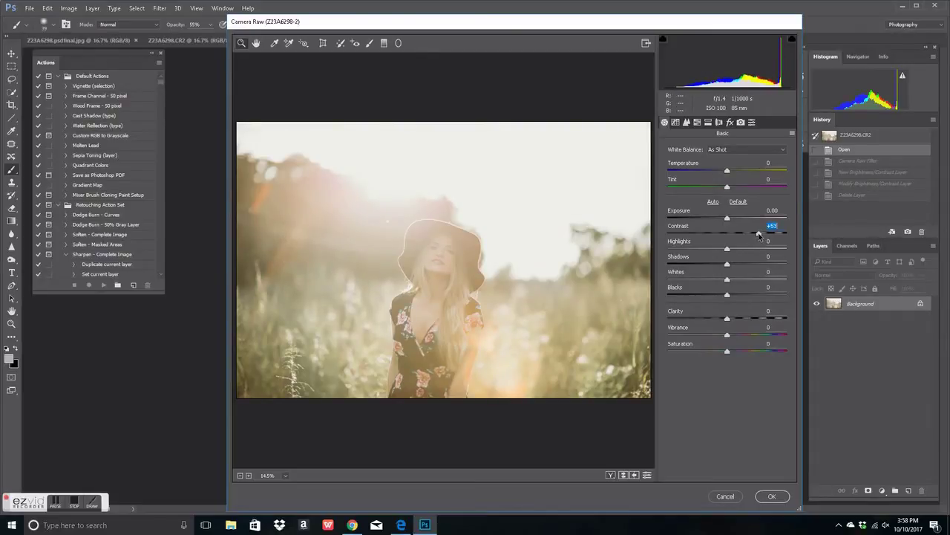
drag(759, 235, 780, 235)
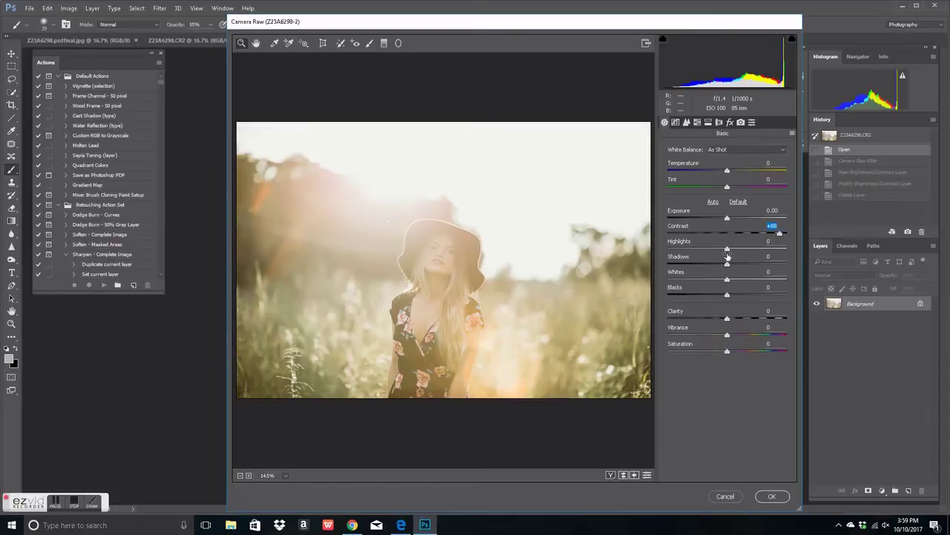
mouse_move(727, 250)
mouse_down()
mouse_move(703, 261)
mouse_move(740, 265)
mouse_move(725, 265)
mouse_move(727, 248)
mouse_up()
drag(727, 296, 698, 302)
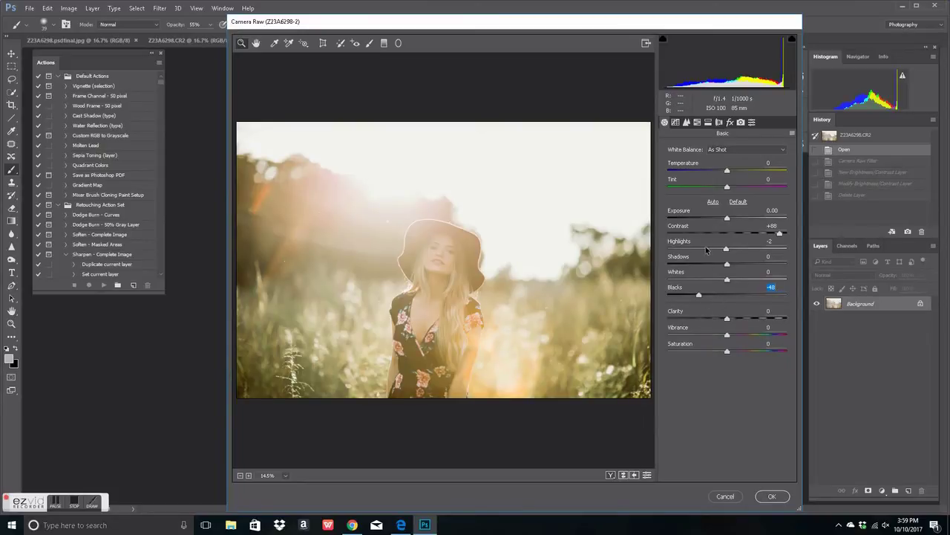
drag(727, 265, 696, 269)
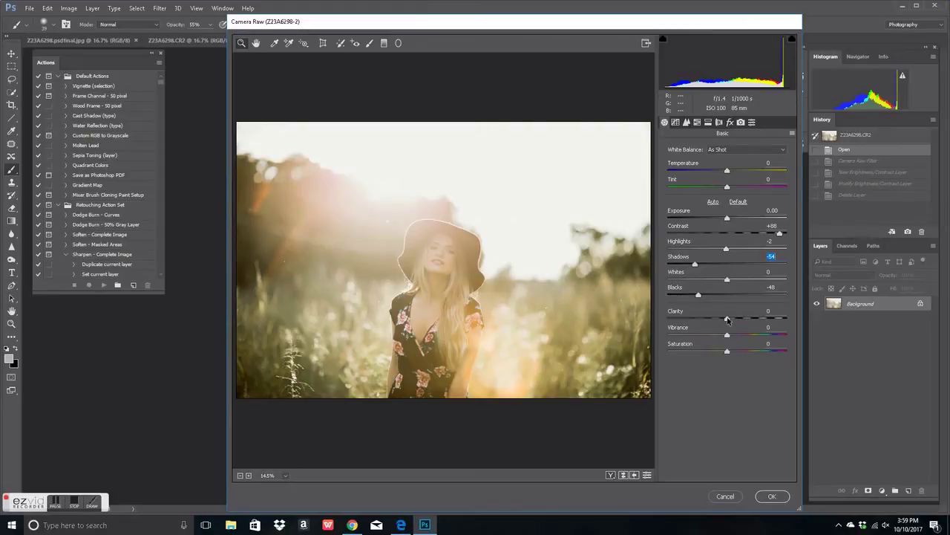
- Increase Clarity and Vibrance, then switch Camera Raw to the Detail panel
drag(728, 320, 768, 330)
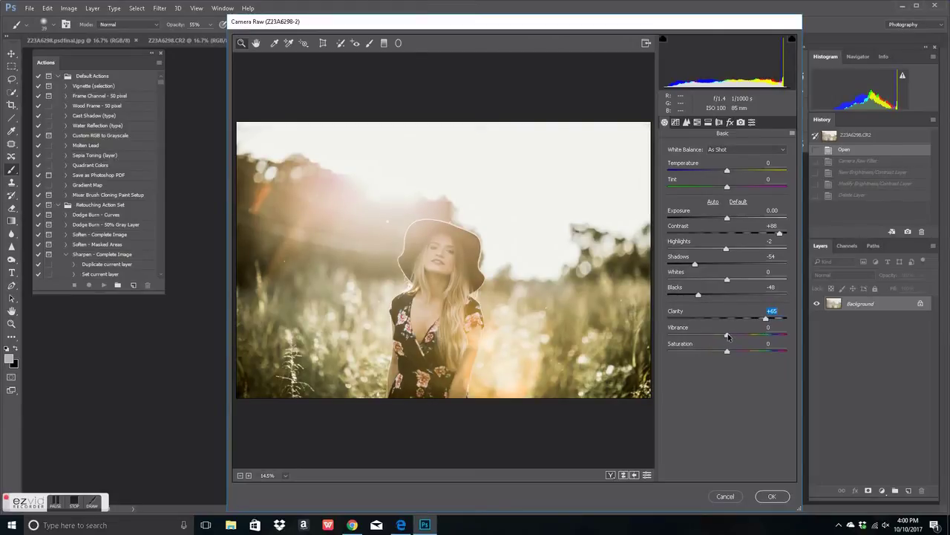
mouse_move(732, 340)
mouse_down()
mouse_move(742, 340)
mouse_move(698, 340)
mouse_move(729, 339)
mouse_up()
click(686, 123)
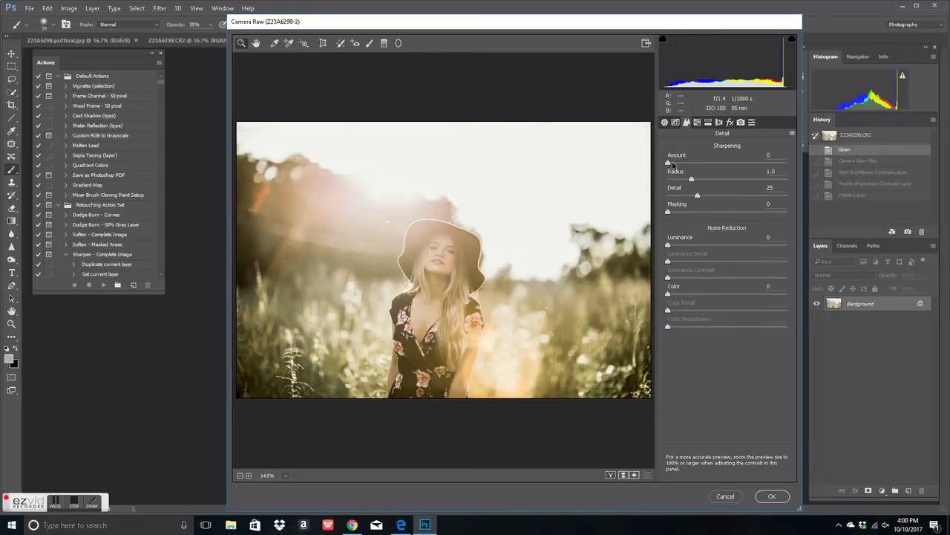
- Set Sharpening Amount to 33 and apply the Camera Raw corrections with OK
drag(667, 163, 689, 172)
drag(696, 165, 693, 165)
click(773, 495)
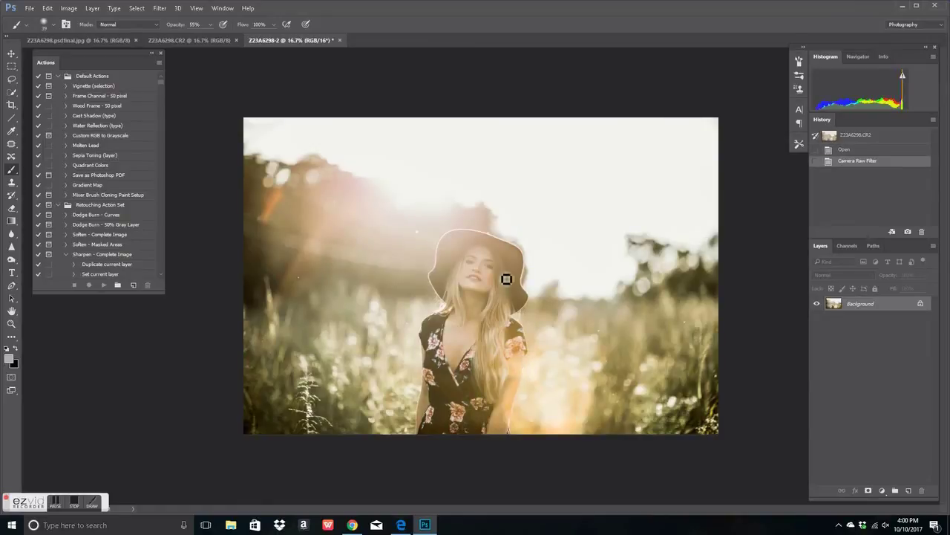
click(80, 40)
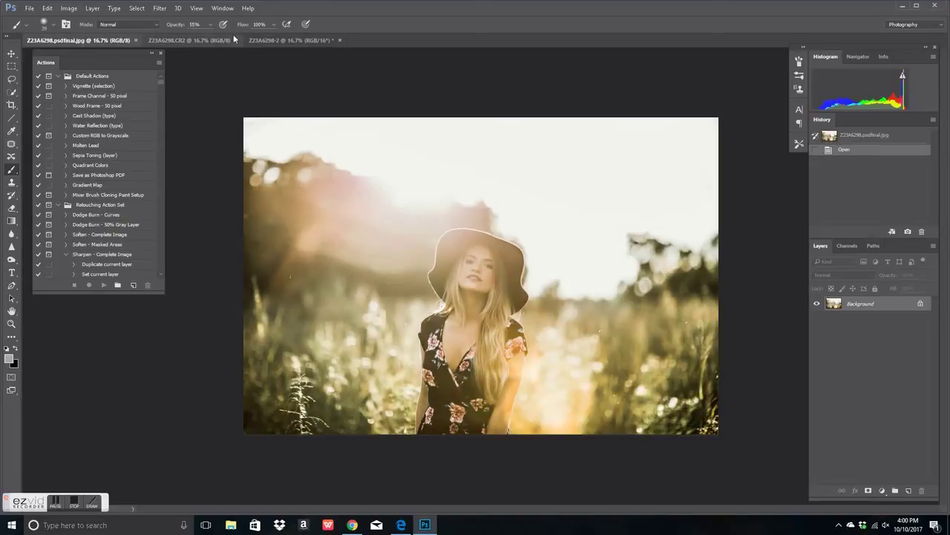
click(276, 39)
click(88, 41)
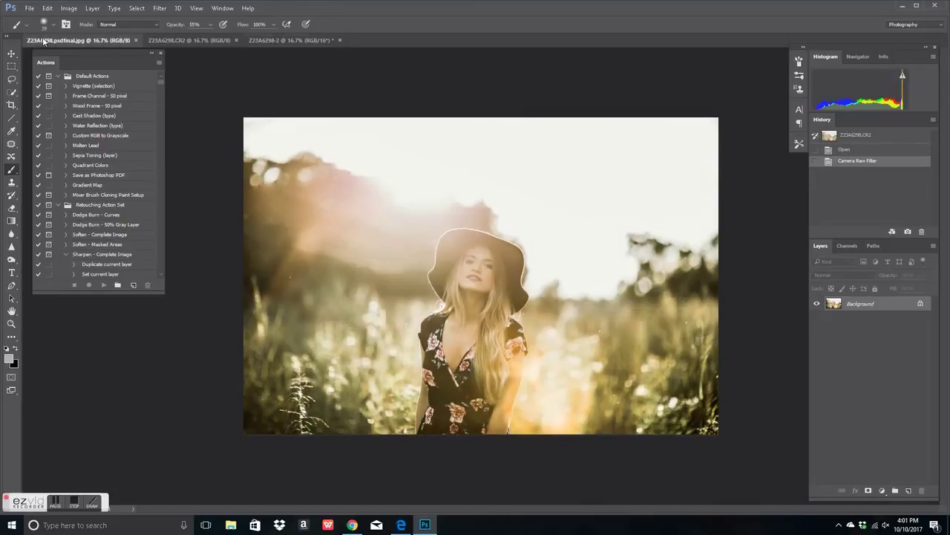
click(314, 40)
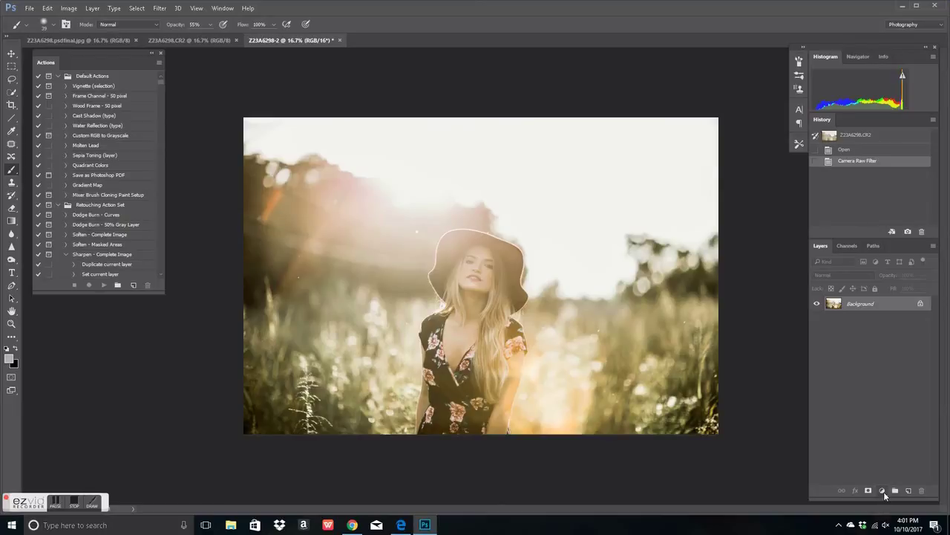
- Add a Brightness/Contrast adjustment layer with Contrast 36, then compare it against psdfinal.jpg
click(882, 491)
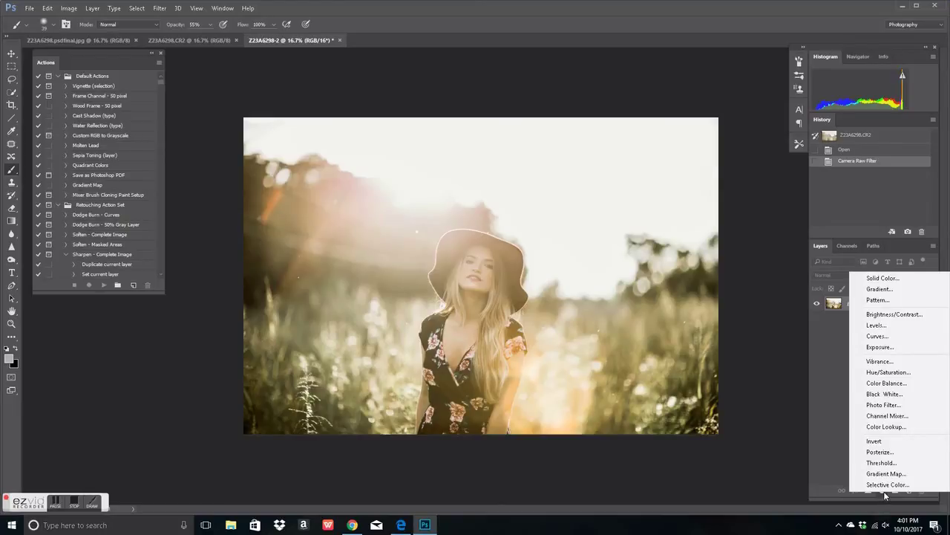
click(894, 313)
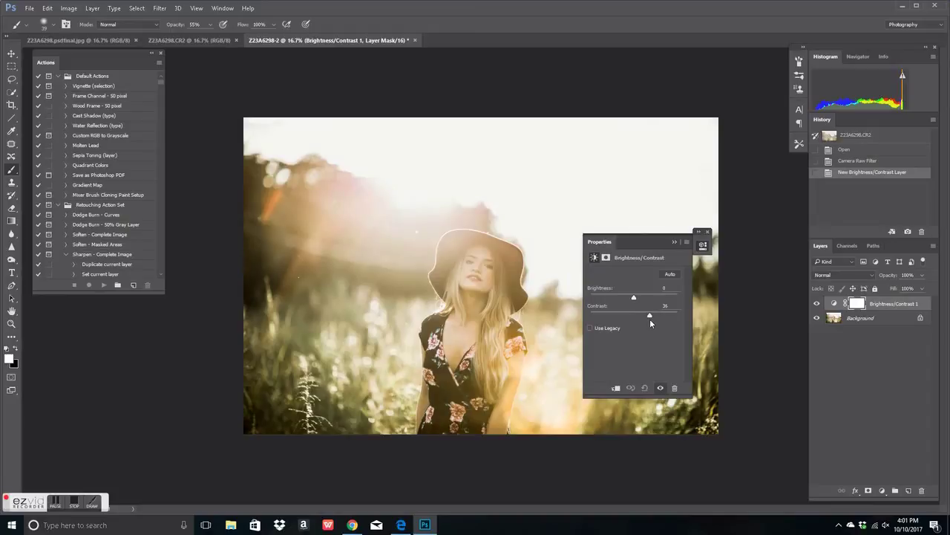
drag(650, 319, 649, 318)
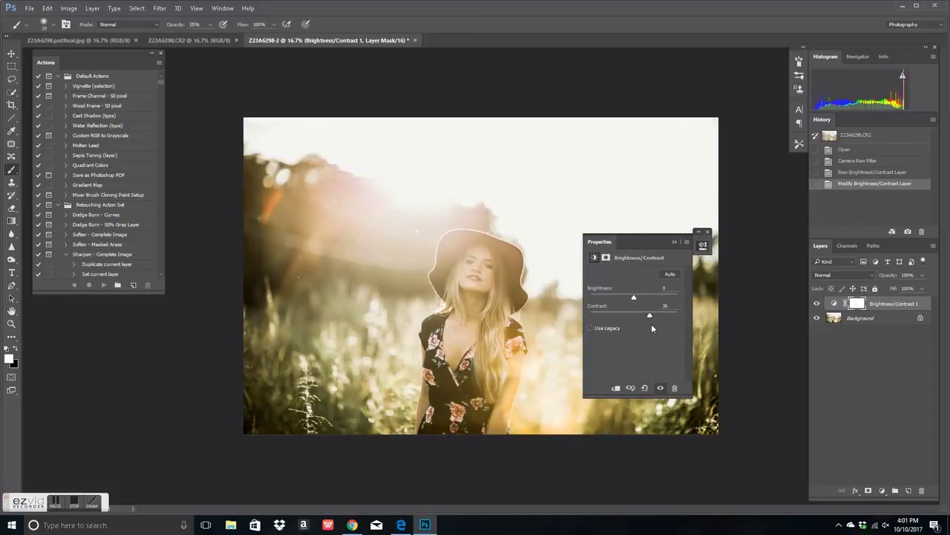
click(675, 242)
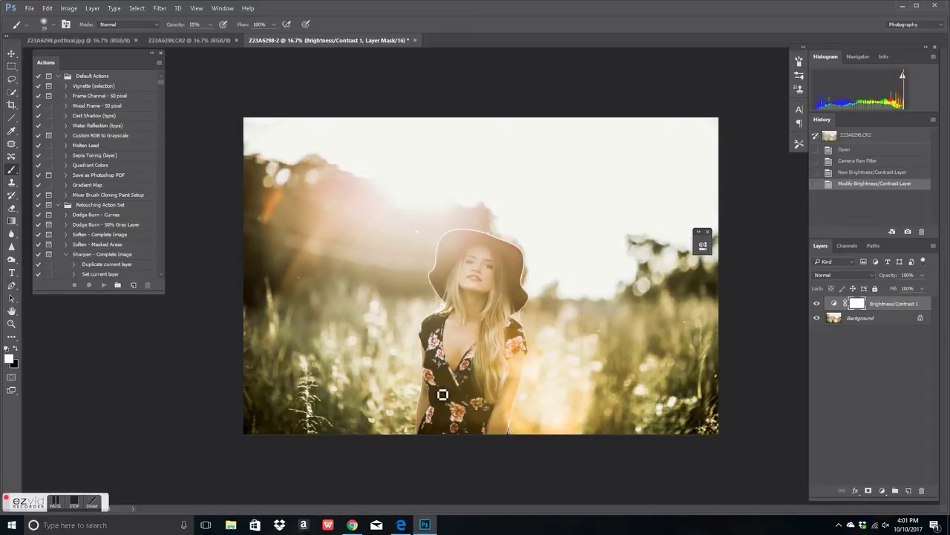
click(104, 40)
click(321, 40)
key(ctrl+plus)
key(ctrl+plus)
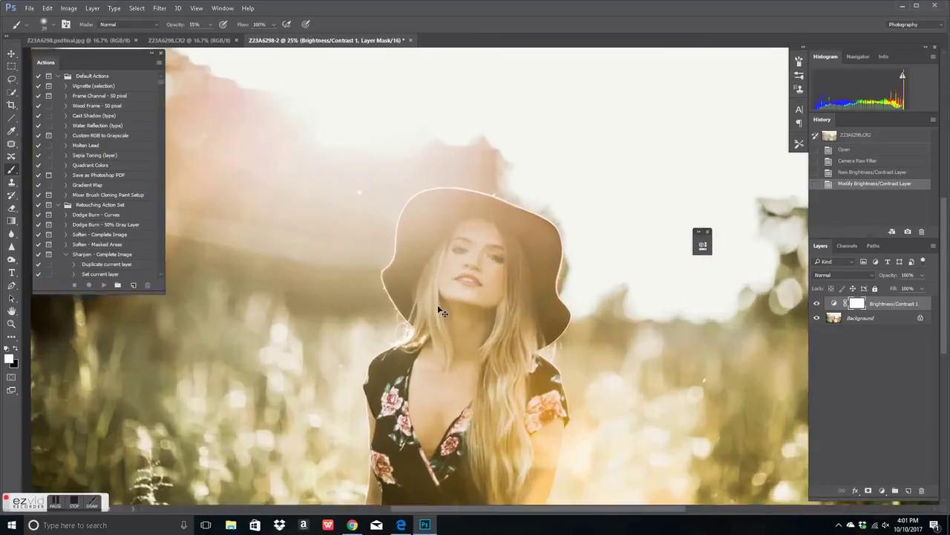
key(ctrl+plus)
key(ctrl+plus)
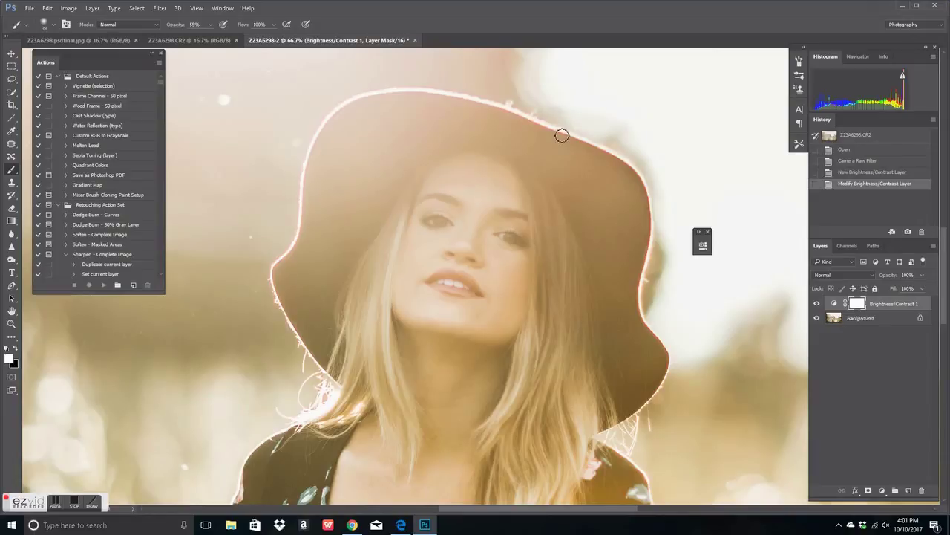
key(ctrl+plus)
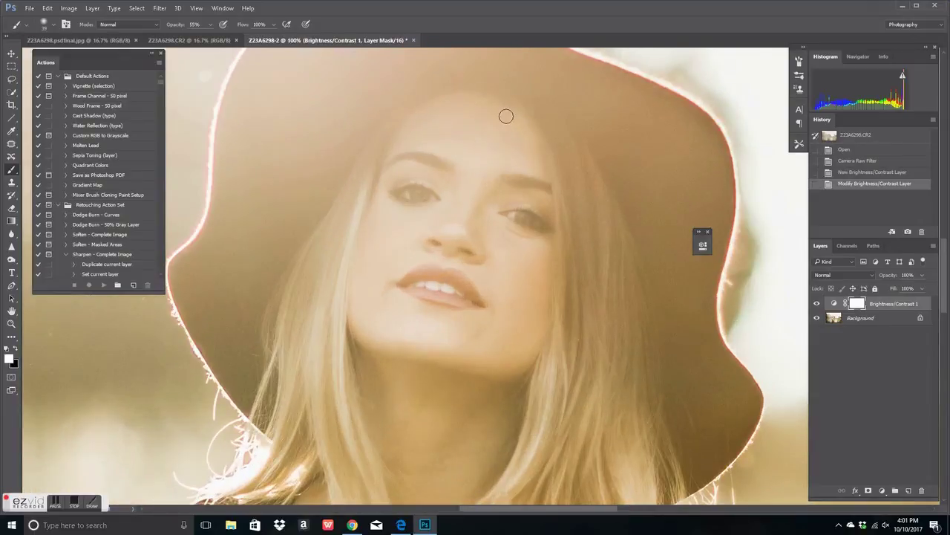
scroll(561, 122, up, 3)
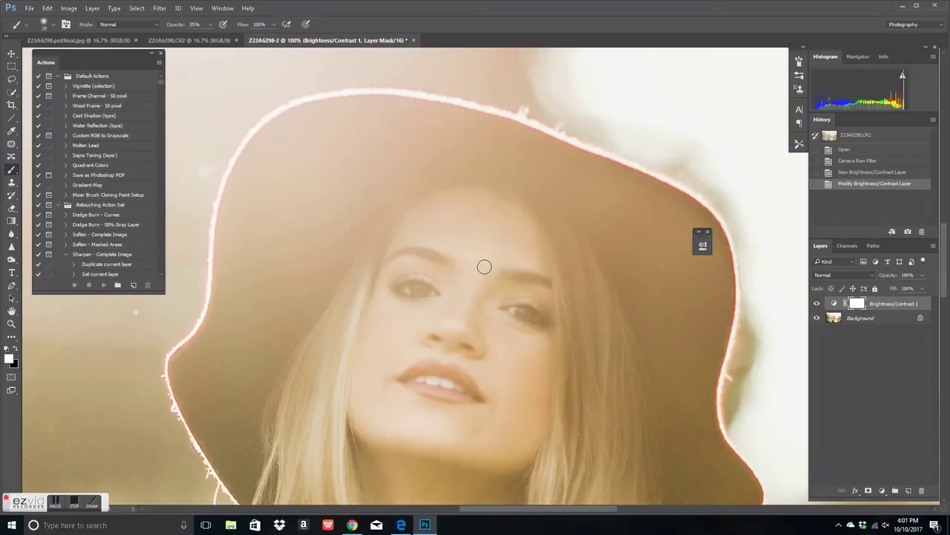
scroll(541, 284, down, 2)
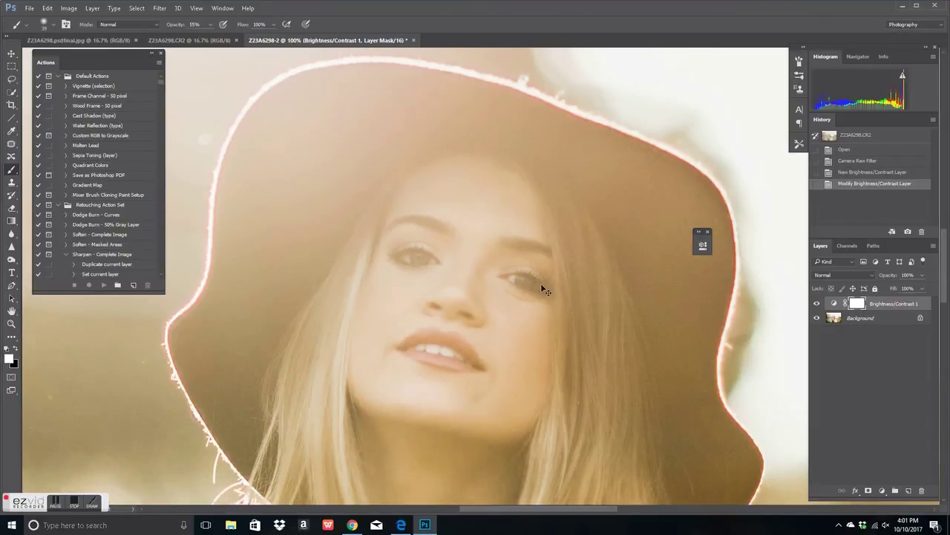
key(ctrl+minus)
key(ctrl+minus)
key(ctrl+minus)
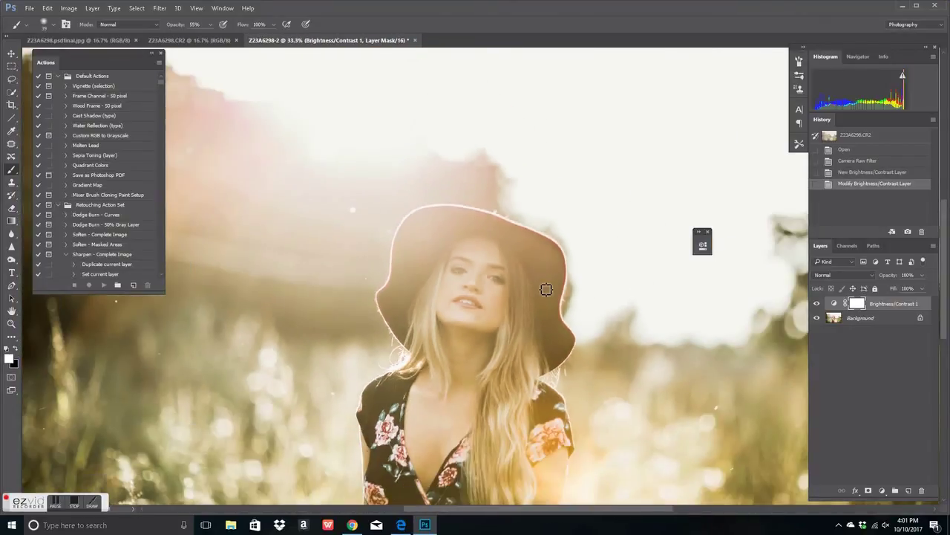
key(ctrl+minus)
key(ctrl+minus)
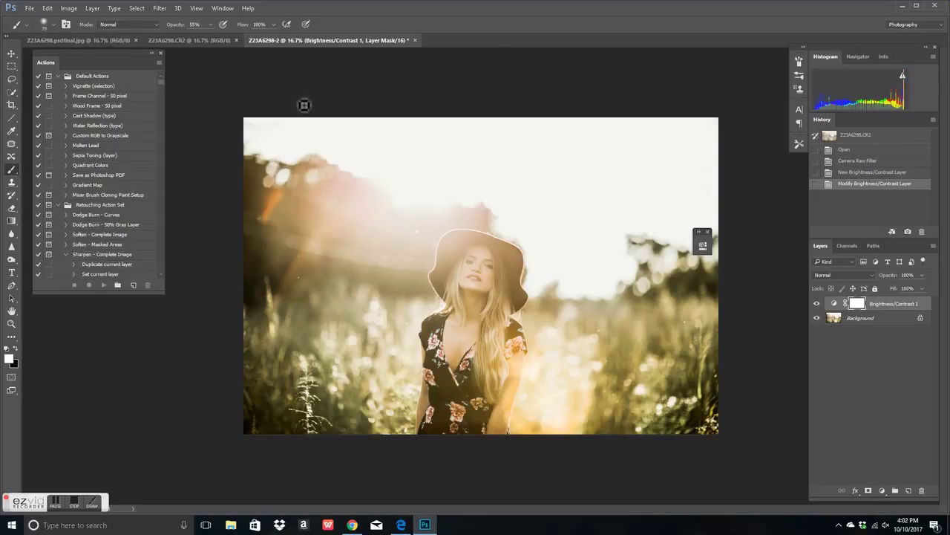
click(195, 41)
click(324, 41)
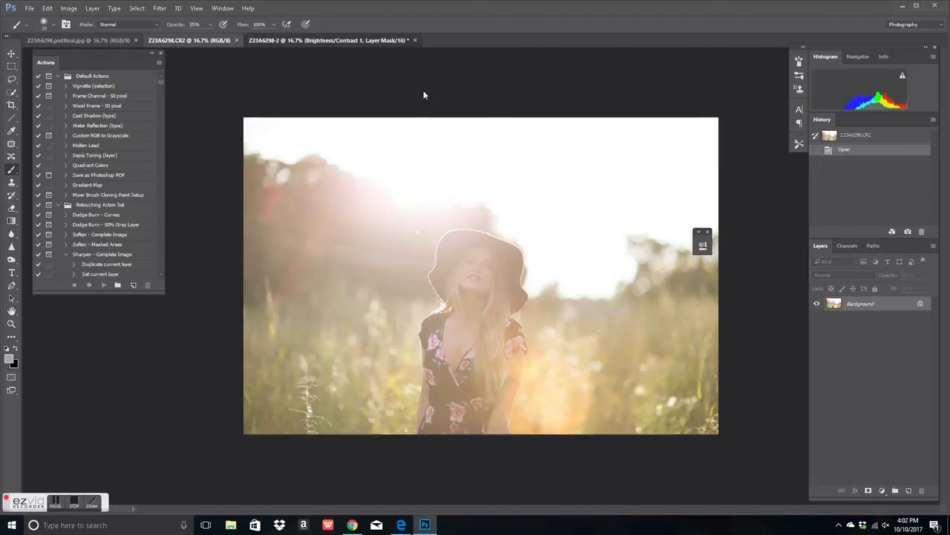